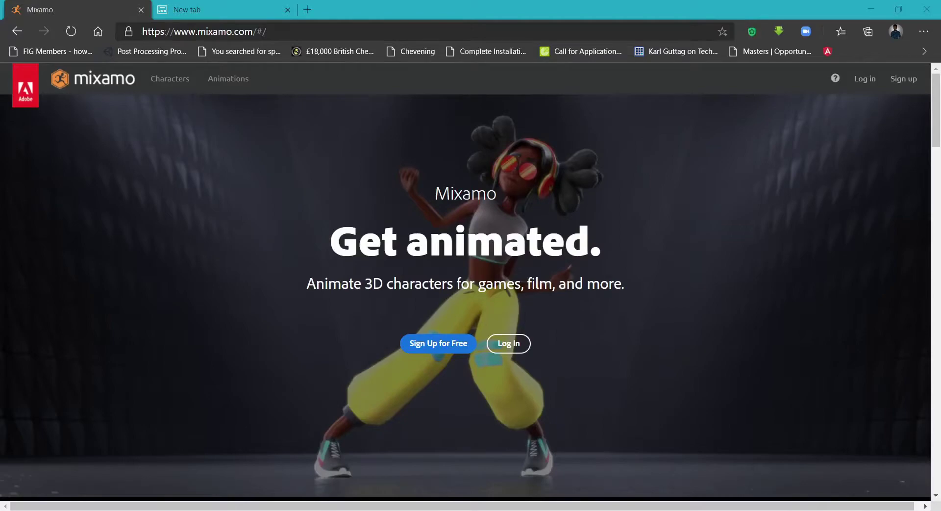
Scroll through the Mixamo animation grid
{"action": "scroll", "coordinate": [470, 294], "scroll_direction": "down", "scroll_amount": 2}
{"action": "scroll", "coordinate": [470, 294], "scroll_direction": "down", "scroll_amount": 5}
{"action": "scroll", "coordinate": [471, 294], "scroll_direction": "down", "scroll_amount": 3}
{"action": "scroll", "coordinate": [470, 294], "scroll_direction": "down", "scroll_amount": 5}
{"action": "scroll", "coordinate": [470, 294], "scroll_direction": "up", "scroll_amount": 5}
{"action": "scroll", "coordinate": [470, 294], "scroll_direction": "up", "scroll_amount": 10}
{"action": "scroll", "coordinate": [470, 294], "scroll_direction": "down", "scroll_amount": 4}
{"action": "scroll", "coordinate": [470, 294], "scroll_direction": "up", "scroll_amount": 4}
{"action": "scroll", "coordinate": [471, 294], "scroll_direction": "down", "scroll_amount": 4}
{"action": "scroll", "coordinate": [471, 294], "scroll_direction": "down", "scroll_amount": 5}
{"action": "scroll", "coordinate": [471, 294], "scroll_direction": "down", "scroll_amount": 5}
{"action": "scroll", "coordinate": [470, 294], "scroll_direction": "down", "scroll_amount": 5}
{"action": "scroll", "coordinate": [471, 294], "scroll_direction": "up", "scroll_amount": 3}
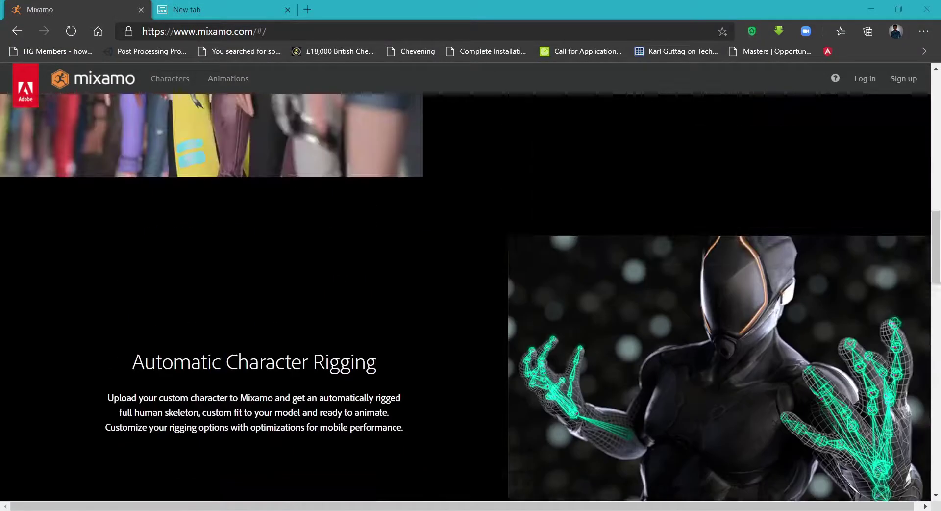
{"action": "scroll", "coordinate": [470, 294], "scroll_direction": "down", "scroll_amount": 5}
{"action": "scroll", "coordinate": [470, 294], "scroll_direction": "down", "scroll_amount": 5}
{"action": "scroll", "coordinate": [470, 294], "scroll_direction": "down", "scroll_amount": 5}
{"action": "scroll", "coordinate": [470, 294], "scroll_direction": "up", "scroll_amount": 5}
{"action": "scroll", "coordinate": [470, 294], "scroll_direction": "up", "scroll_amount": 5}
{"action": "scroll", "coordinate": [470, 294], "scroll_direction": "up", "scroll_amount": 5}
{"action": "scroll", "coordinate": [470, 294], "scroll_direction": "up", "scroll_amount": 5}
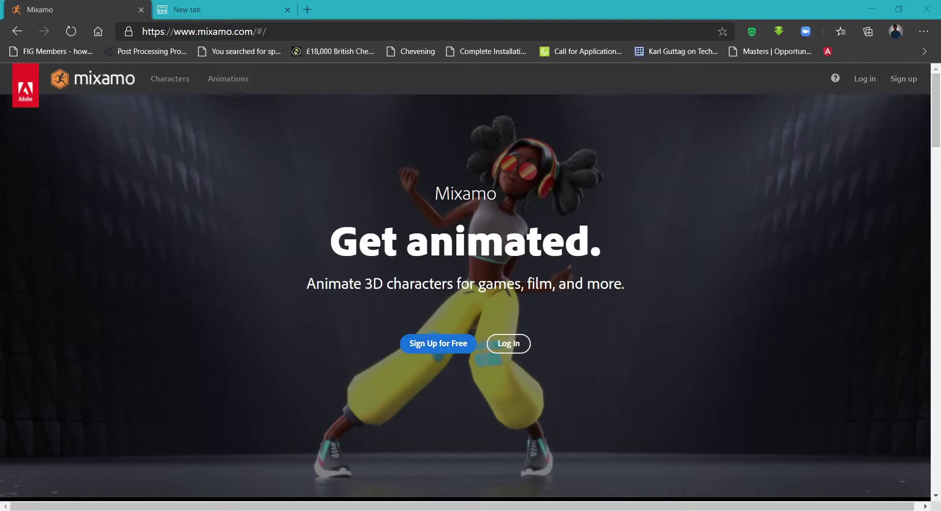
Sign in, then orbit the archer preview to see the quiver and side
{"action": "left_click", "coordinate": [515, 351]}
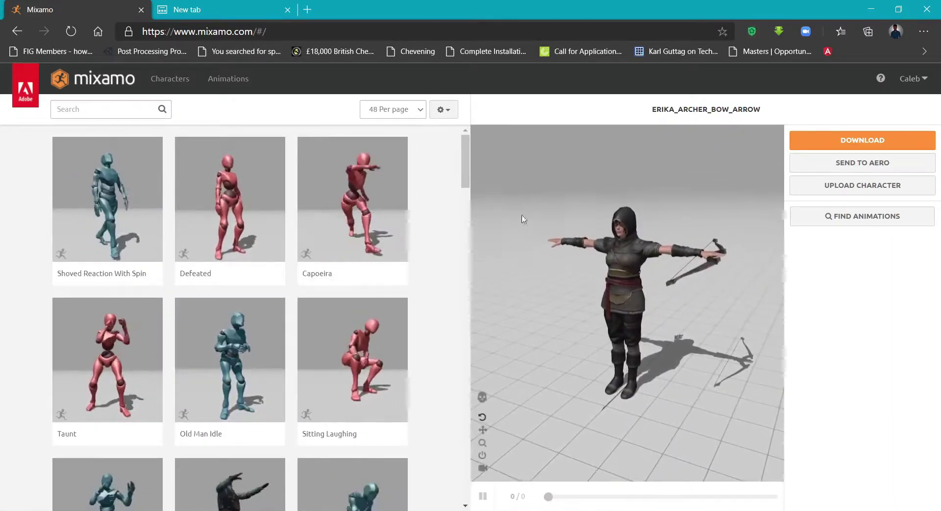
{"action": "mouse_move", "coordinate": [599, 250]}
{"action": "left_mouse_down"}
{"action": "mouse_move", "coordinate": [602, 240]}
{"action": "mouse_move", "coordinate": [563, 229]}
{"action": "mouse_move", "coordinate": [497, 227]}
{"action": "mouse_move", "coordinate": [678, 214]}
{"action": "mouse_move", "coordinate": [552, 212]}
{"action": "left_mouse_up"}
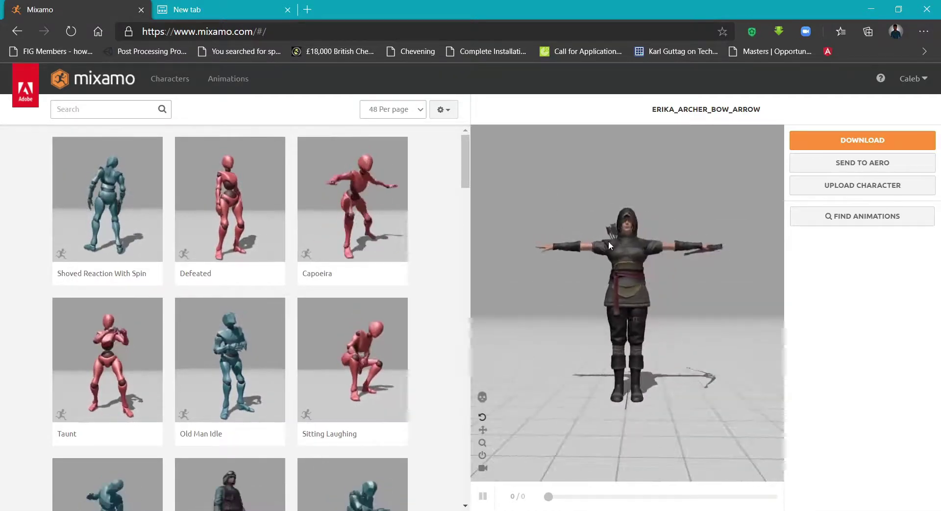
{"action": "mouse_move", "coordinate": [609, 245]}
{"action": "left_mouse_down"}
{"action": "mouse_move", "coordinate": [620, 272]}
{"action": "mouse_move", "coordinate": [676, 240]}
{"action": "left_mouse_up"}
{"action": "mouse_move", "coordinate": [646, 273]}
{"action": "left_mouse_down"}
{"action": "mouse_move", "coordinate": [542, 263]}
{"action": "mouse_move", "coordinate": [609, 243]}
{"action": "mouse_move", "coordinate": [628, 287]}
{"action": "mouse_move", "coordinate": [585, 280]}
{"action": "left_mouse_up"}
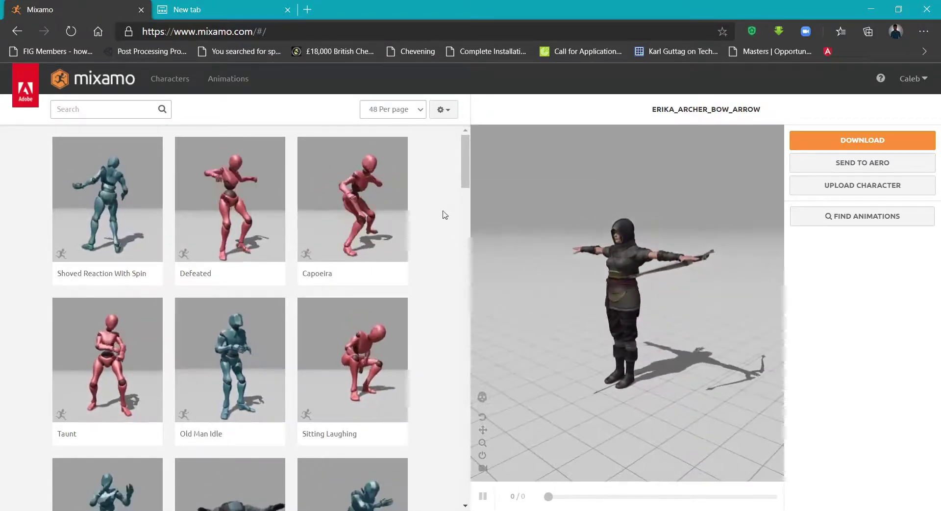
{"action": "scroll", "coordinate": [450, 264], "scroll_direction": "down", "scroll_amount": 2}
{"action": "scroll", "coordinate": [449, 264], "scroll_direction": "down", "scroll_amount": 5}
{"action": "scroll", "coordinate": [449, 265], "scroll_direction": "down", "scroll_amount": 5}
{"action": "scroll", "coordinate": [450, 265], "scroll_direction": "up", "scroll_amount": 3}
{"action": "scroll", "coordinate": [448, 262], "scroll_direction": "up", "scroll_amount": 4}
{"action": "scroll", "coordinate": [449, 262], "scroll_direction": "up", "scroll_amount": 2}
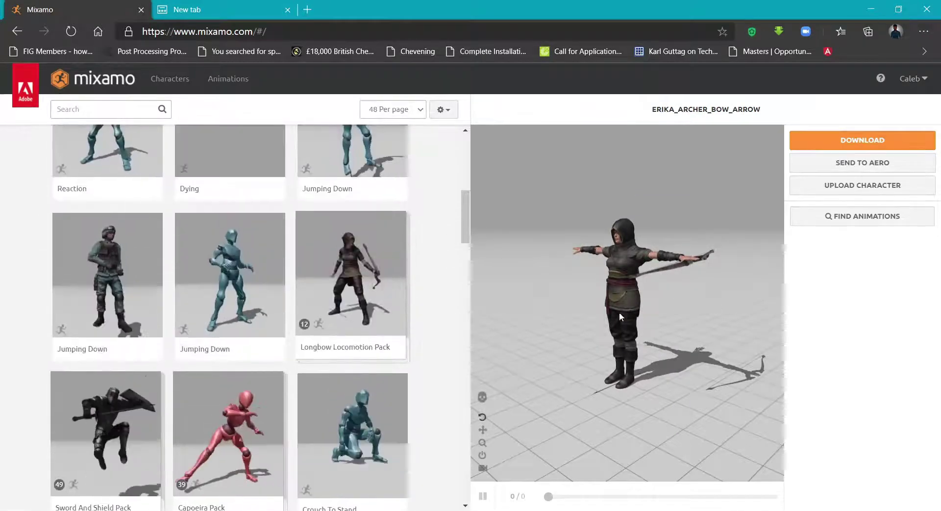
{"action": "scroll", "coordinate": [435, 244], "scroll_direction": "up", "scroll_amount": 5}
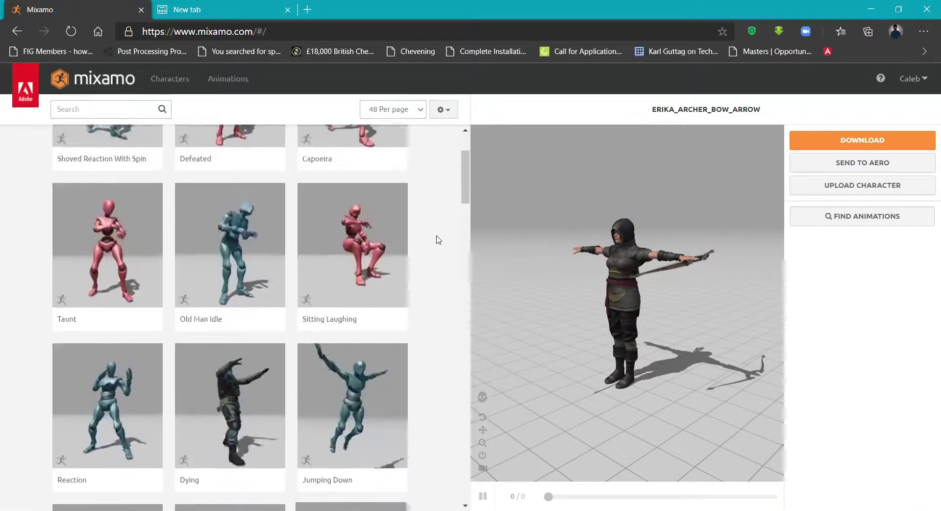
{"action": "scroll", "coordinate": [439, 237], "scroll_direction": "up", "scroll_amount": 2}
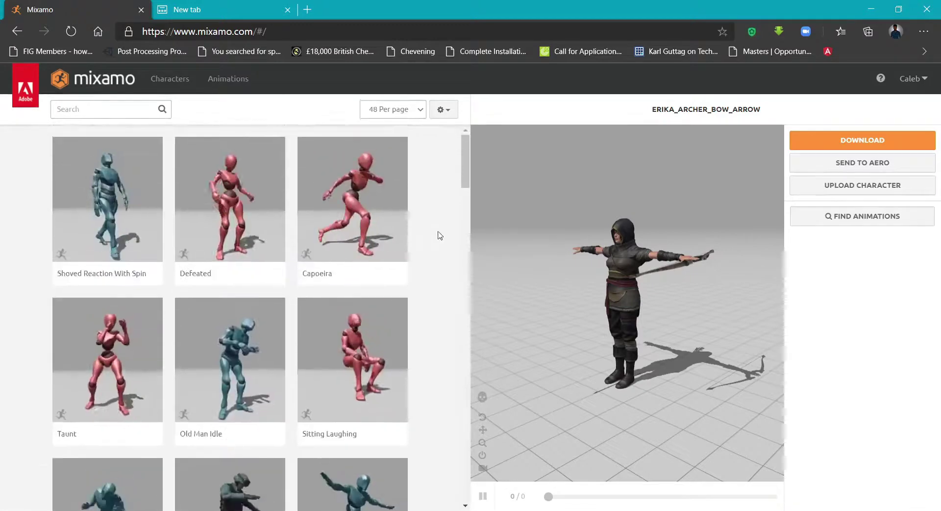
Choose Erika Archer from the Characters library and confirm her as the character
{"action": "left_click", "coordinate": [169, 87]}
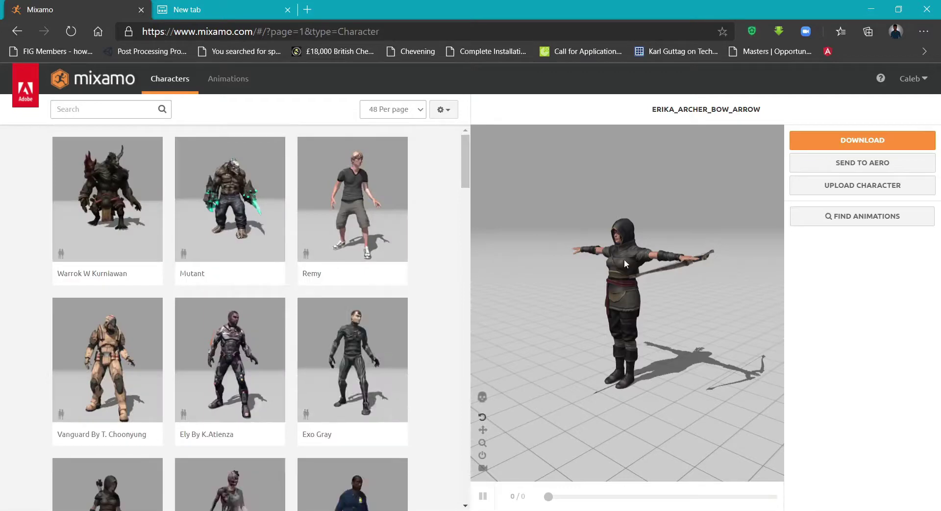
{"action": "scroll", "coordinate": [98, 294], "scroll_direction": "down", "scroll_amount": 5}
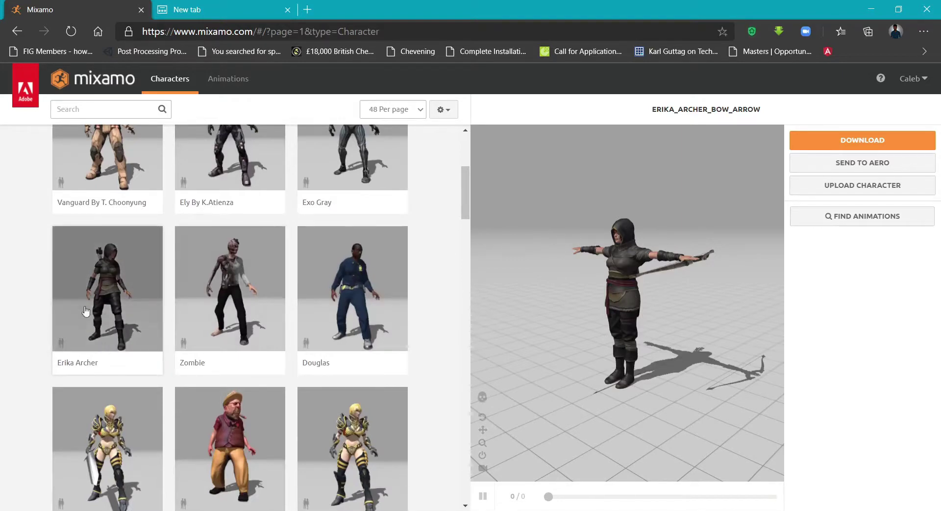
{"action": "left_click", "coordinate": [104, 308]}
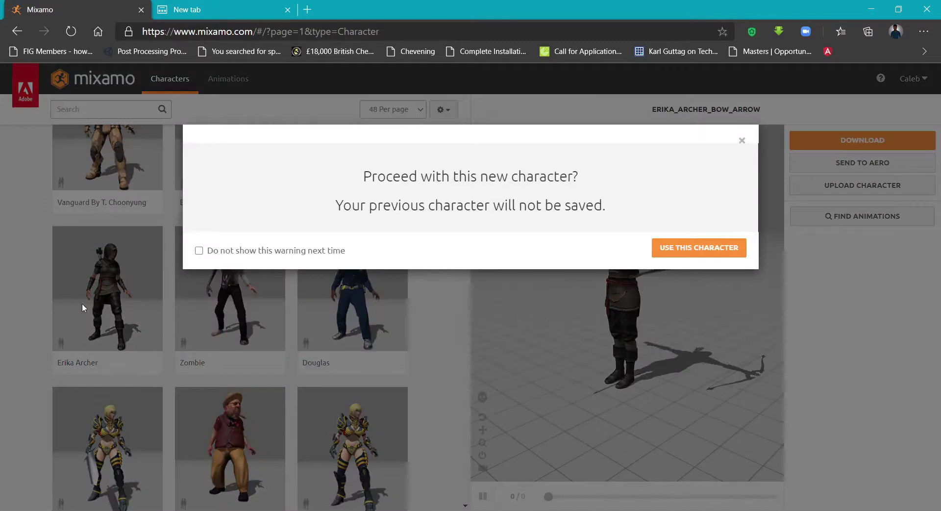
{"action": "left_click", "coordinate": [675, 253]}
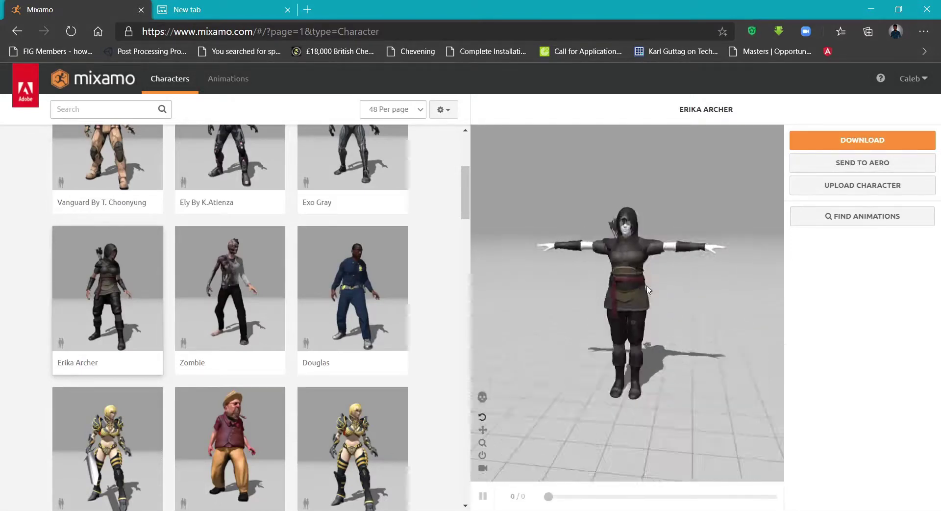
Orbit the preview to a three-quarter front view of Erika Archer
{"action": "left_click_drag", "start_coordinate": [704, 290], "coordinate": [619, 284]}
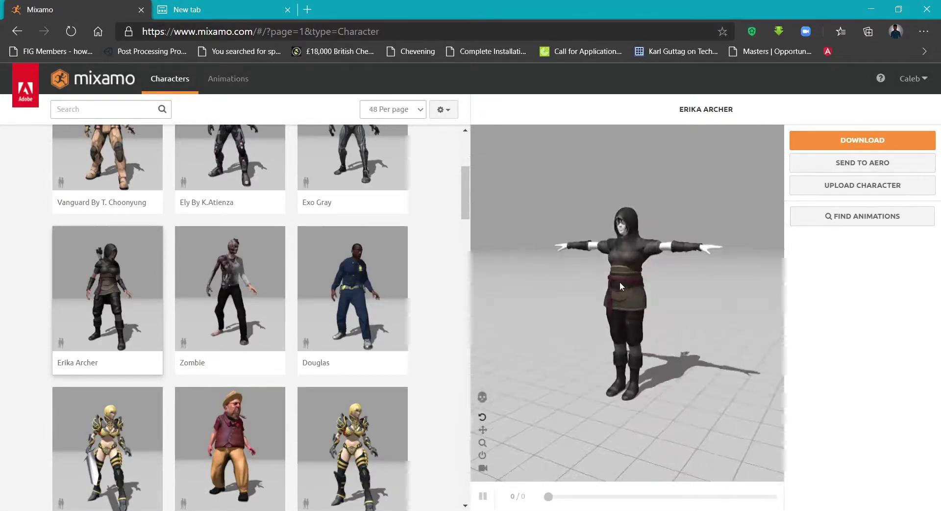
{"action": "left_click_drag", "start_coordinate": [546, 252], "coordinate": [574, 257]}
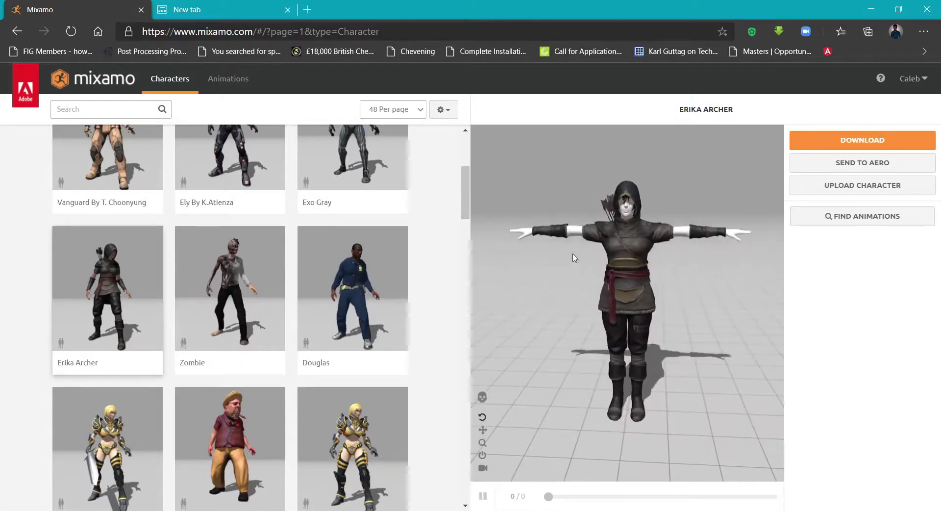
{"action": "scroll", "coordinate": [365, 249], "scroll_direction": "down", "scroll_amount": 5}
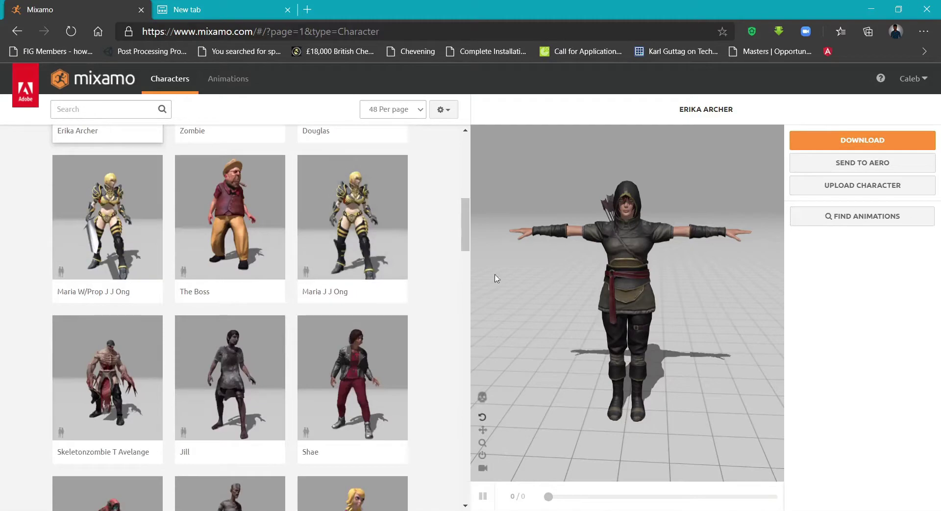
{"action": "scroll", "coordinate": [403, 269], "scroll_direction": "down", "scroll_amount": 3}
{"action": "scroll", "coordinate": [402, 269], "scroll_direction": "down", "scroll_amount": 3}
{"action": "scroll", "coordinate": [402, 268], "scroll_direction": "up", "scroll_amount": 7}
{"action": "scroll", "coordinate": [405, 265], "scroll_direction": "up", "scroll_amount": 3}
{"action": "mouse_move", "coordinate": [604, 235]}
{"action": "left_mouse_down"}
{"action": "mouse_move", "coordinate": [644, 254]}
{"action": "mouse_move", "coordinate": [548, 258]}
{"action": "left_mouse_up"}
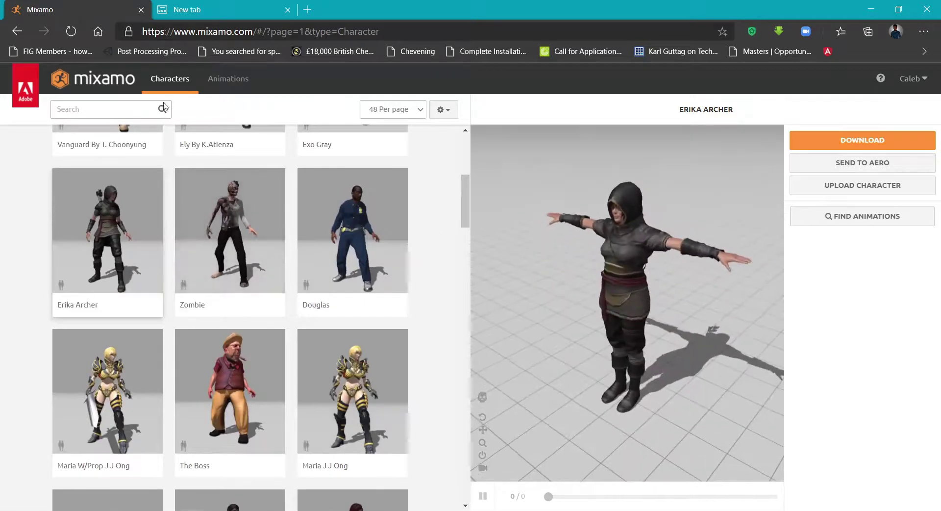
Search the Animations library for 'Pro longbow'
{"action": "left_click", "coordinate": [225, 83]}
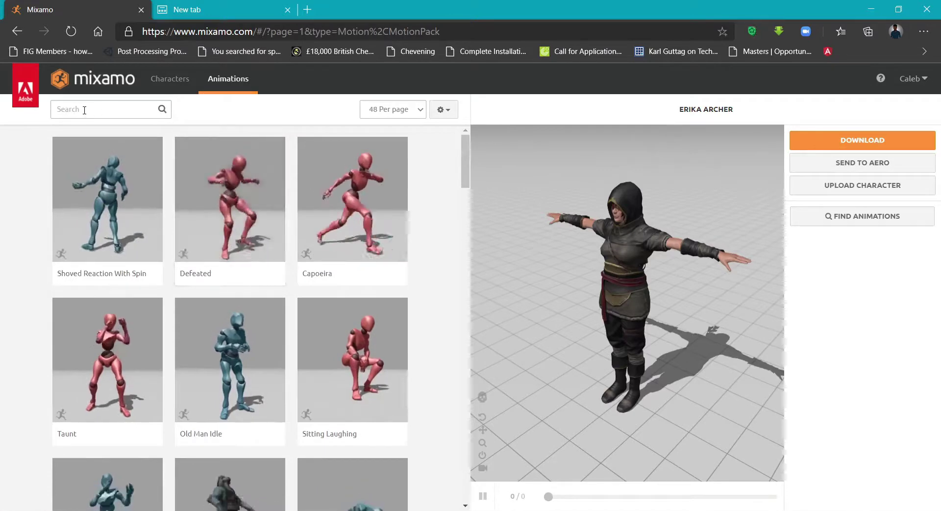
{"action": "left_click", "coordinate": [85, 110]}
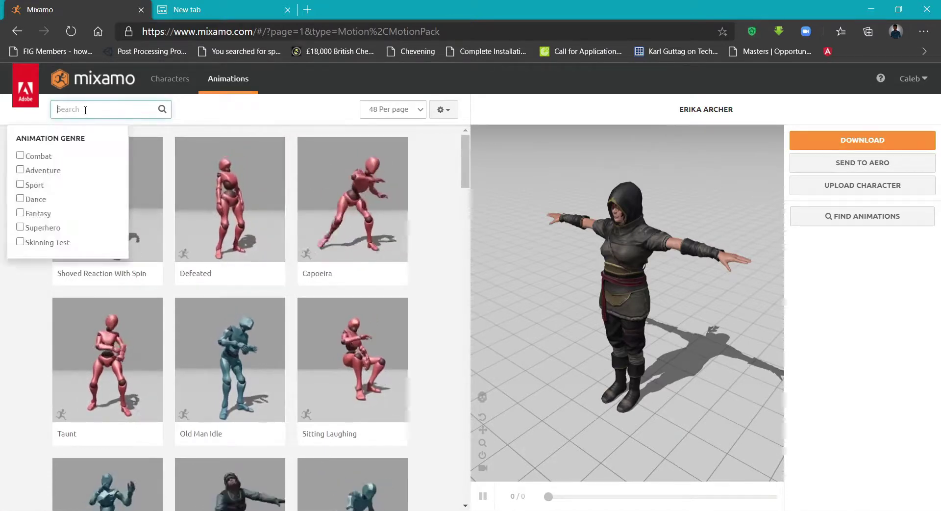
{"action": "type", "text": "Pro longbow"}
{"action": "key", "text": "Return"}
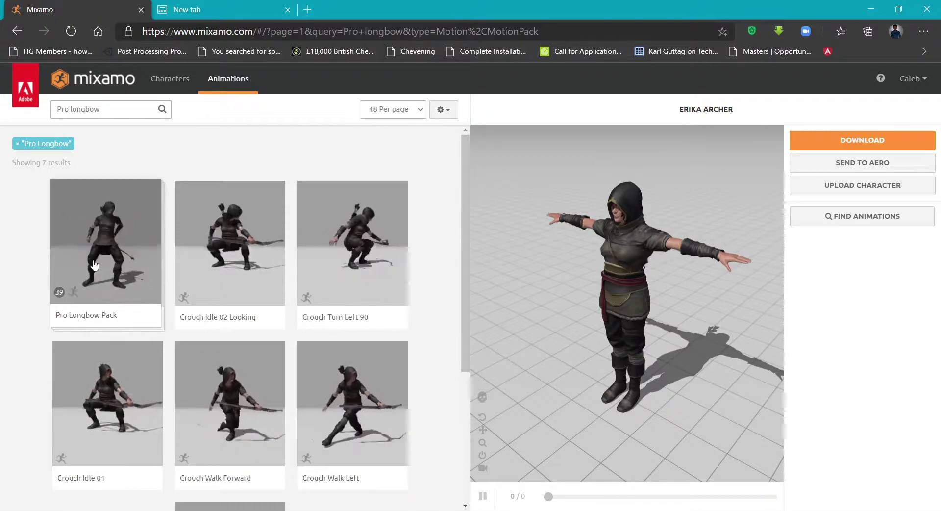
{"action": "mouse_move", "coordinate": [105, 250]}
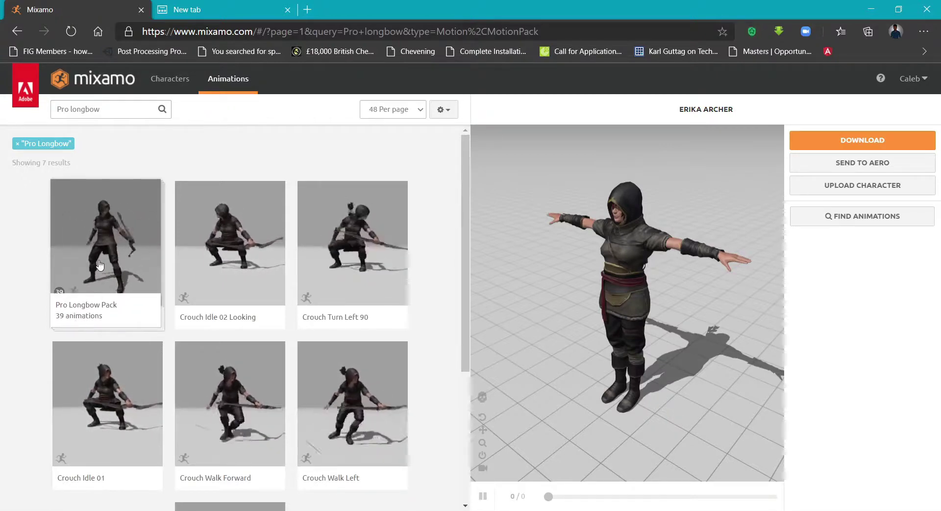
Apply the Pro Longbow Pack to Erika Archer, with the camera following her
{"action": "left_click", "coordinate": [88, 244]}
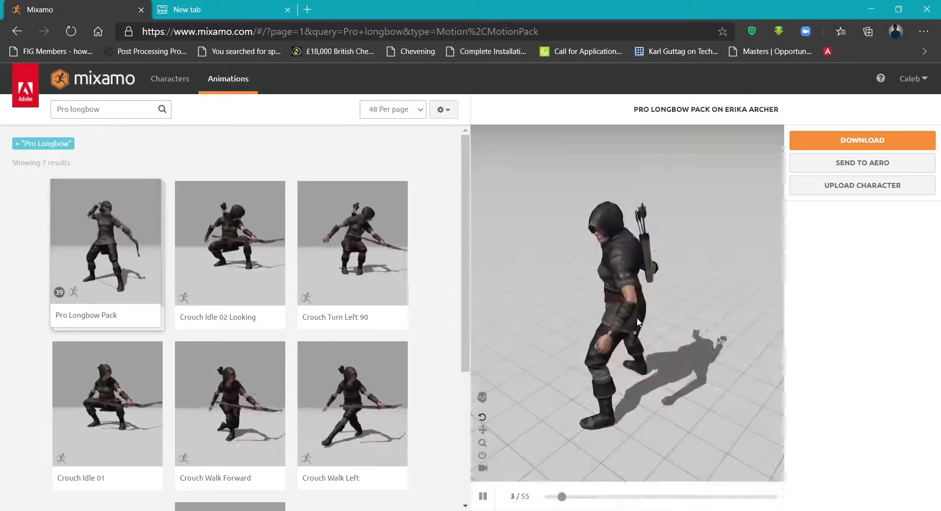
{"action": "left_click", "coordinate": [483, 468]}
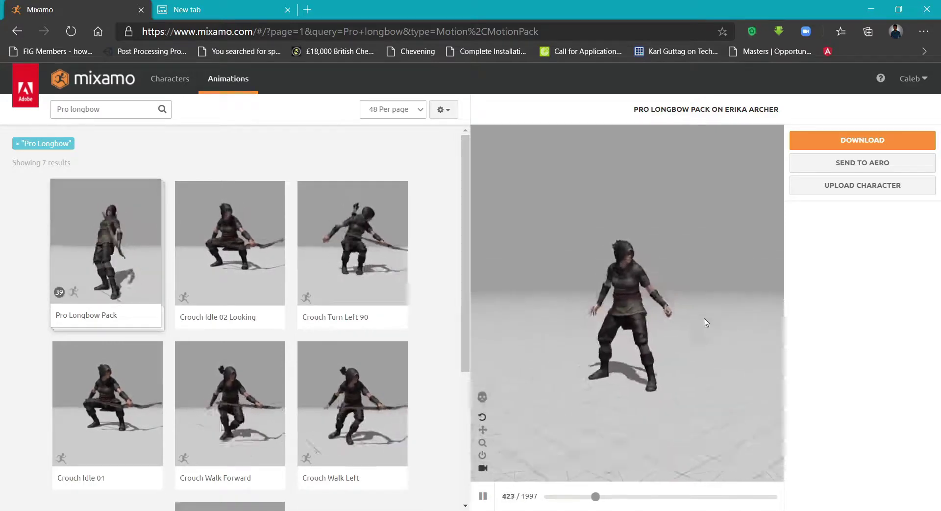
{"action": "mouse_move", "coordinate": [696, 319]}
{"action": "left_mouse_down"}
{"action": "mouse_move", "coordinate": [595, 305]}
{"action": "mouse_move", "coordinate": [649, 292]}
{"action": "mouse_move", "coordinate": [714, 296]}
{"action": "mouse_move", "coordinate": [617, 301]}
{"action": "left_mouse_up"}
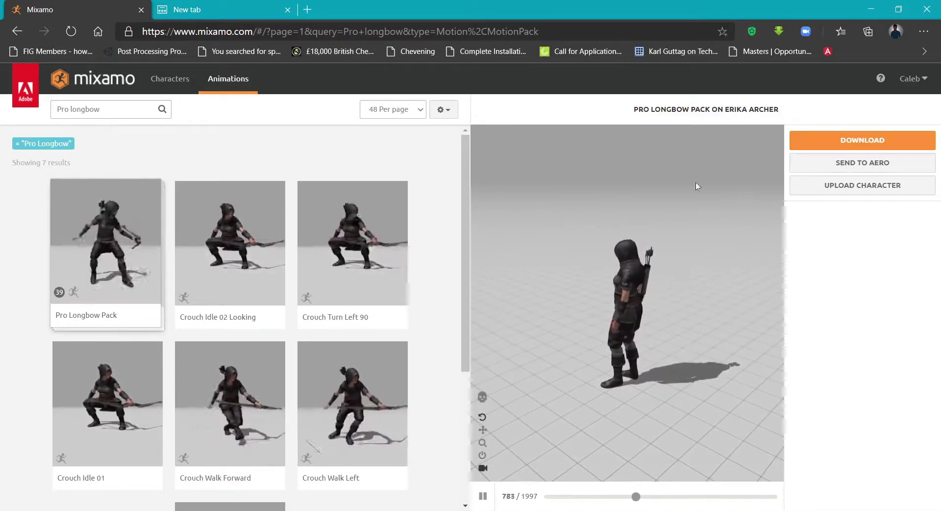
{"action": "left_click", "coordinate": [832, 141]}
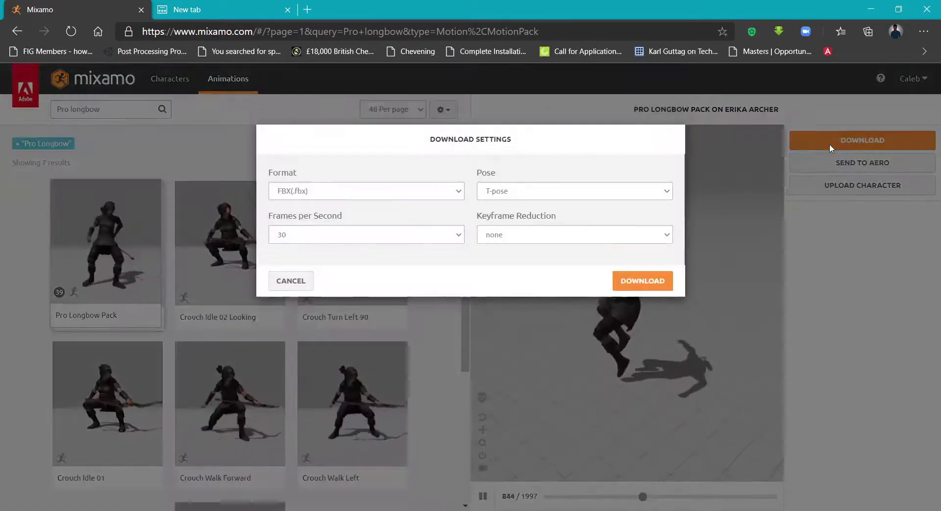